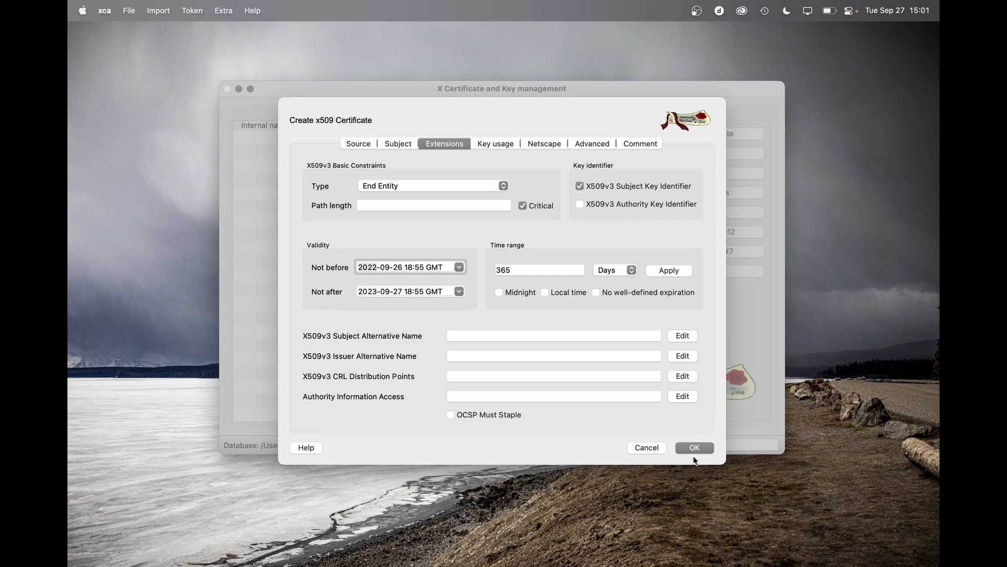
- Finish creating the demo self signed certificate with the settings already entered
{"action": "left_click", "coordinate": [694, 449]}
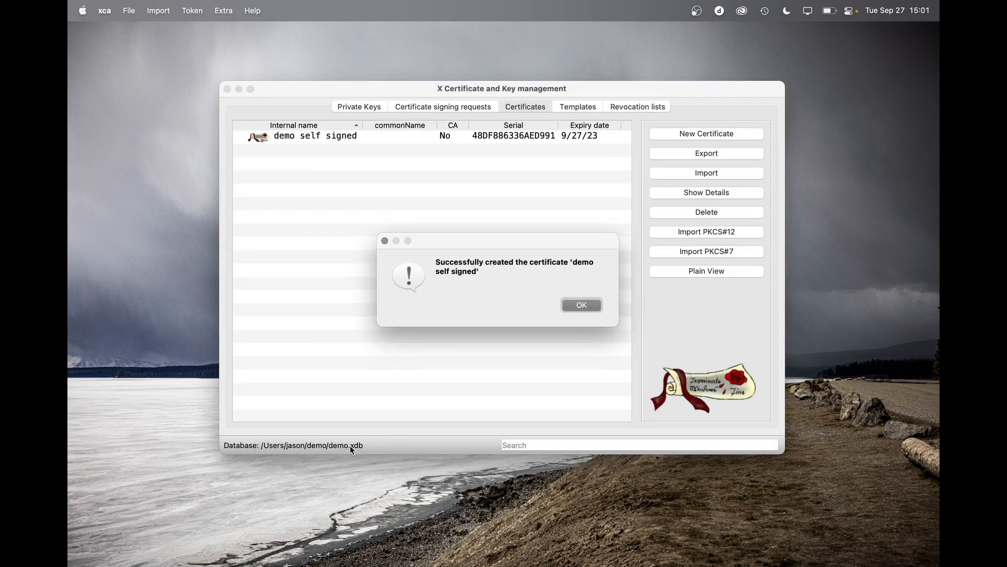
{"action": "left_click", "coordinate": [581, 305]}
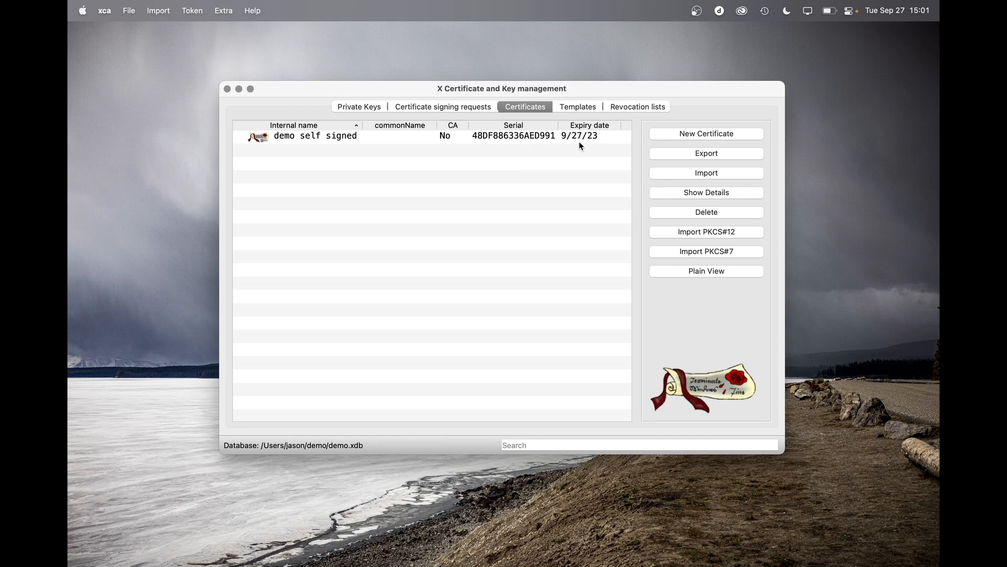
{"action": "mouse_move", "coordinate": [580, 144]}
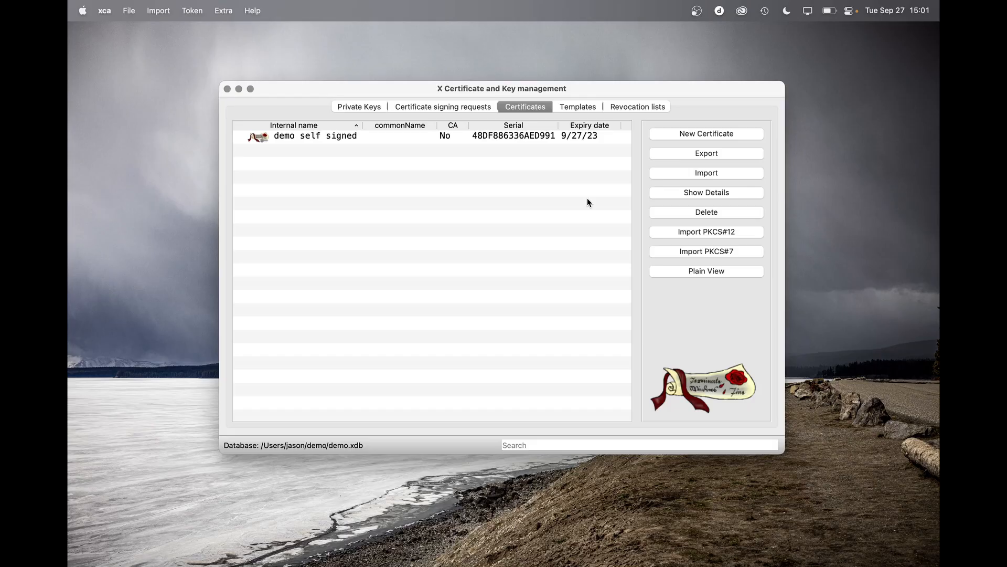
- Start a new self-signed certificate and apply all settings of the default CA template to it
{"action": "left_click", "coordinate": [703, 134]}
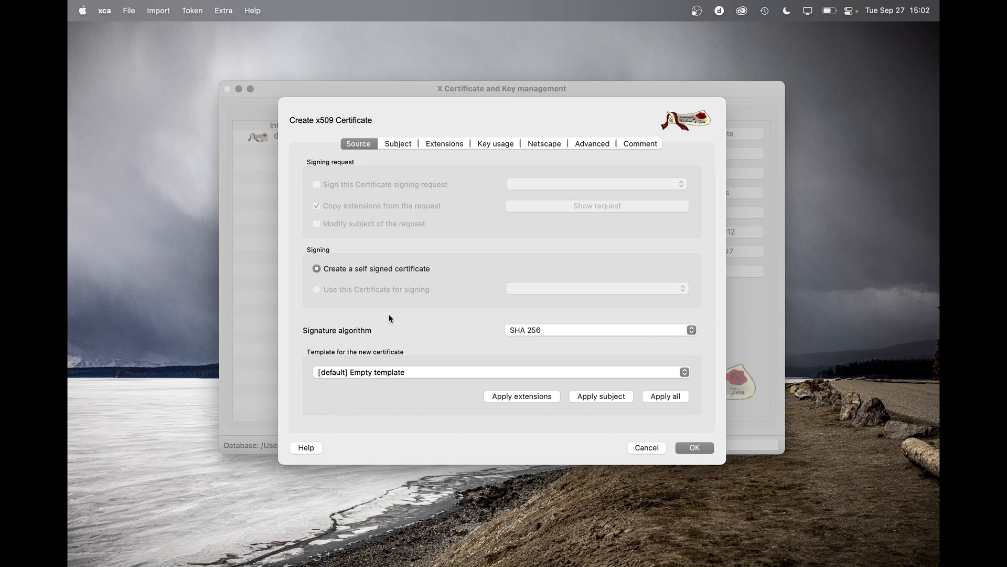
{"action": "left_click", "coordinate": [396, 373]}
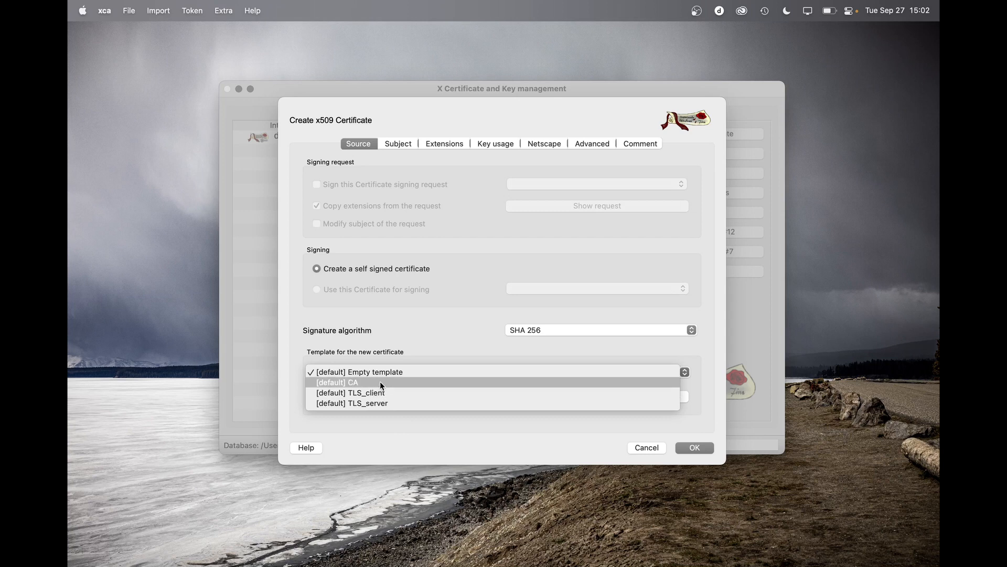
{"action": "left_click", "coordinate": [380, 383]}
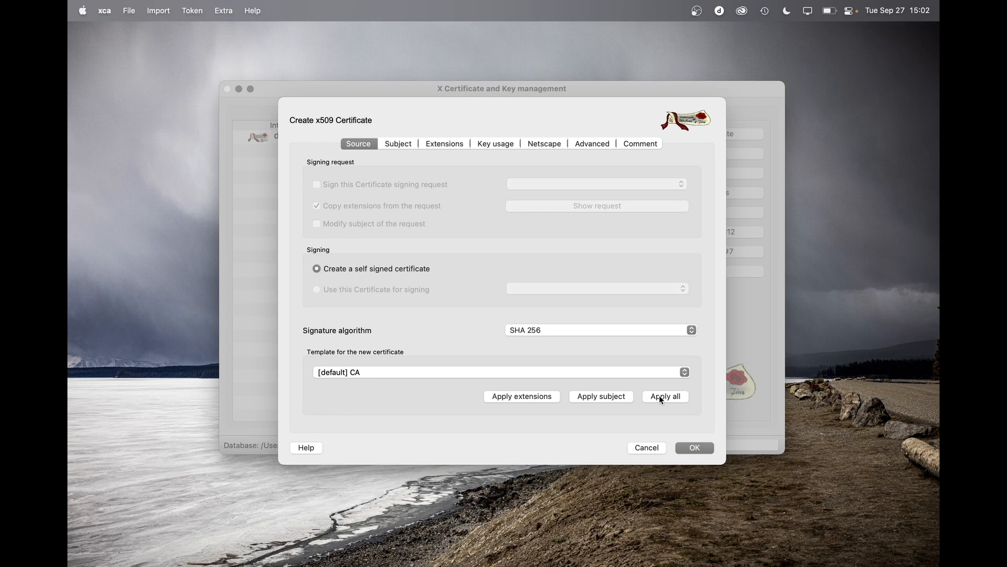
{"action": "left_click", "coordinate": [374, 373]}
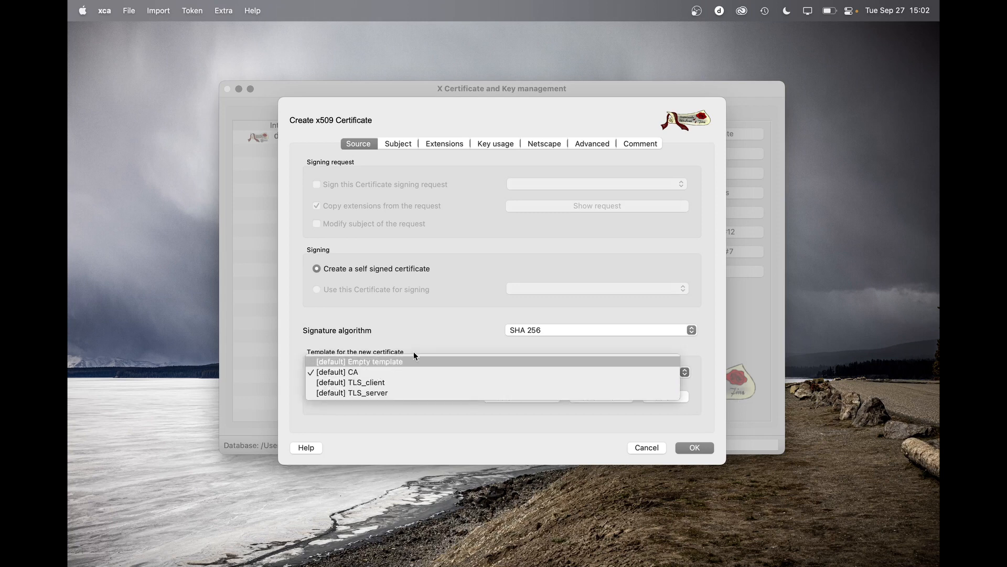
{"action": "left_click", "coordinate": [438, 346]}
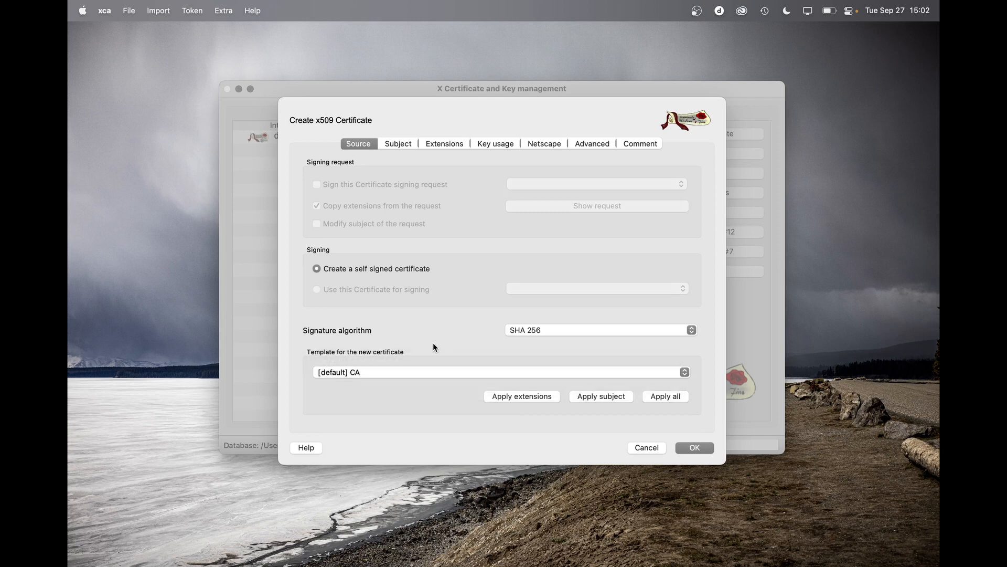
- Give the certificate the internal name "demo ca" and generate a 4096 bit RSA private key named "demo ca" for it
{"action": "left_click", "coordinate": [397, 143]}
{"action": "left_click", "coordinate": [388, 165]}
{"action": "type", "text": "demo ca"}
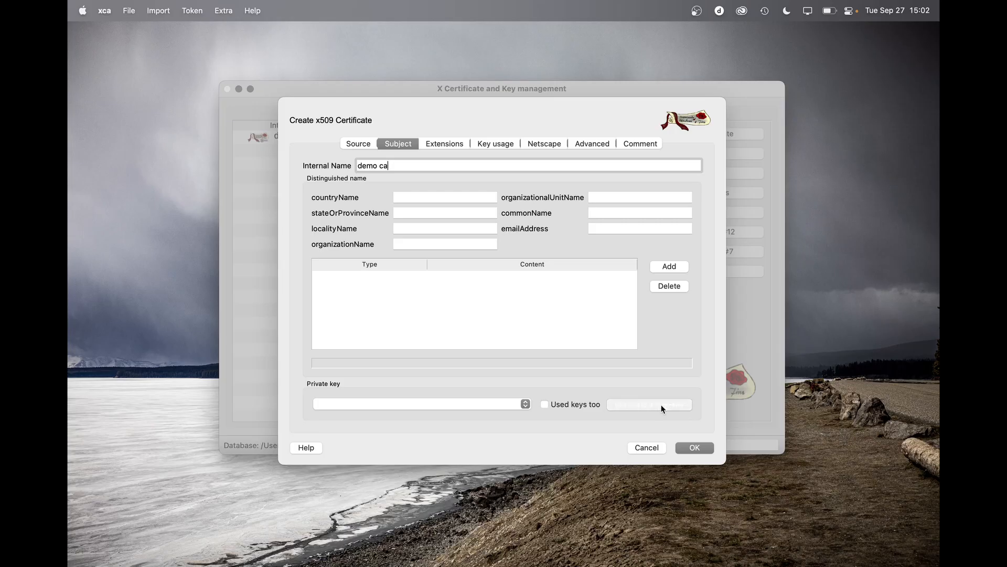
{"action": "left_click", "coordinate": [663, 406]}
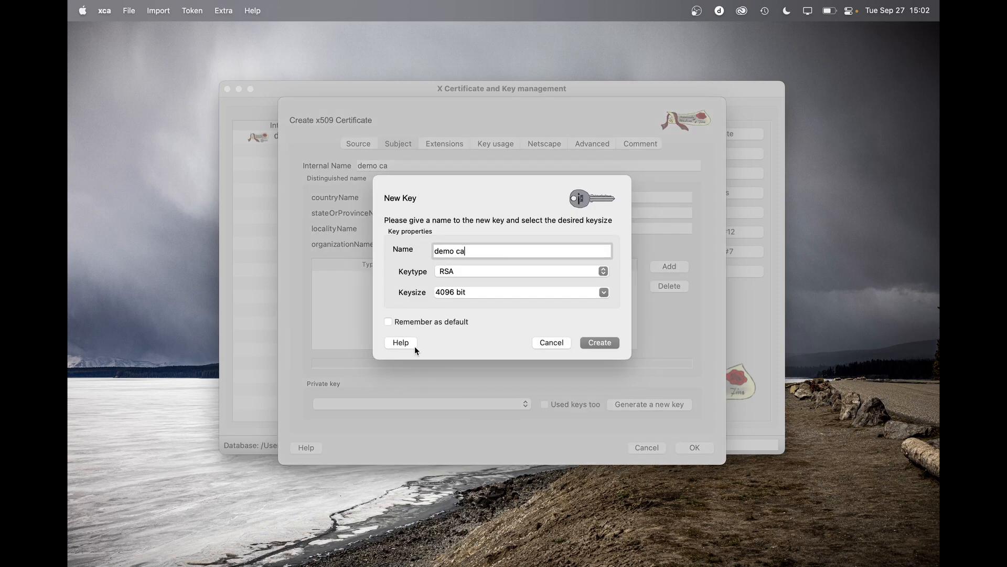
{"action": "left_click", "coordinate": [608, 345]}
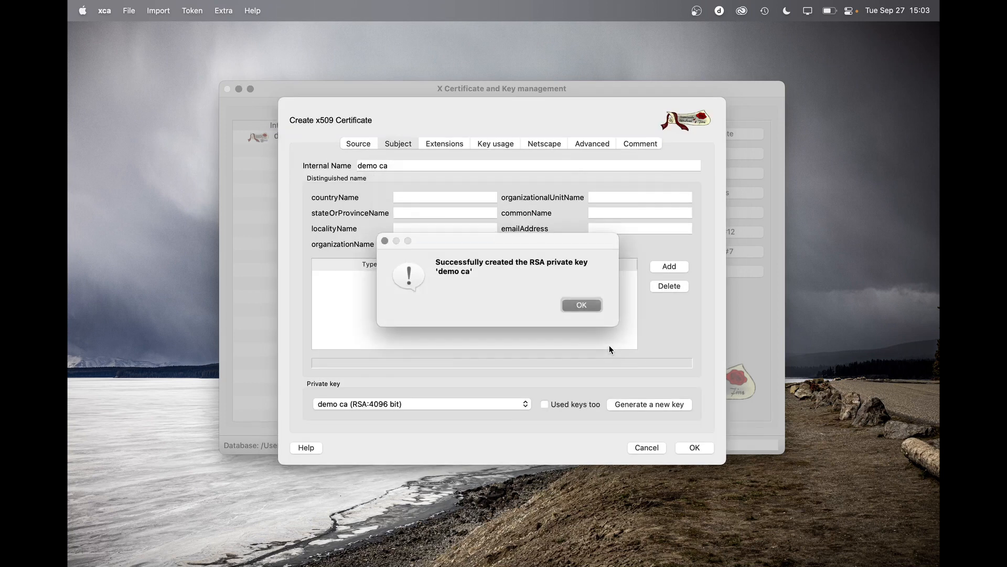
{"action": "left_click", "coordinate": [583, 305]}
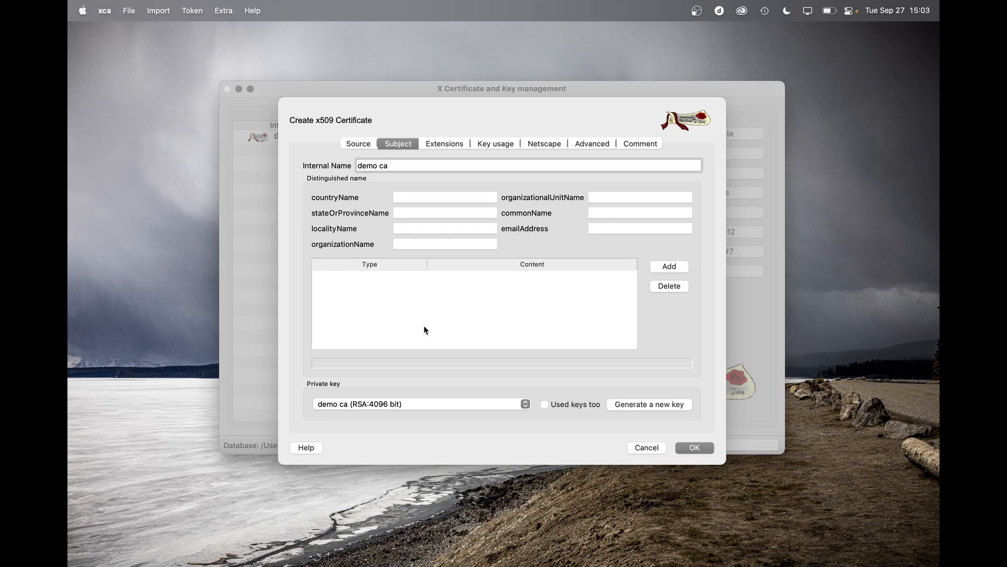
- Set the CA certificate's Not before date to 2022-09-26
{"action": "left_click", "coordinate": [444, 144]}
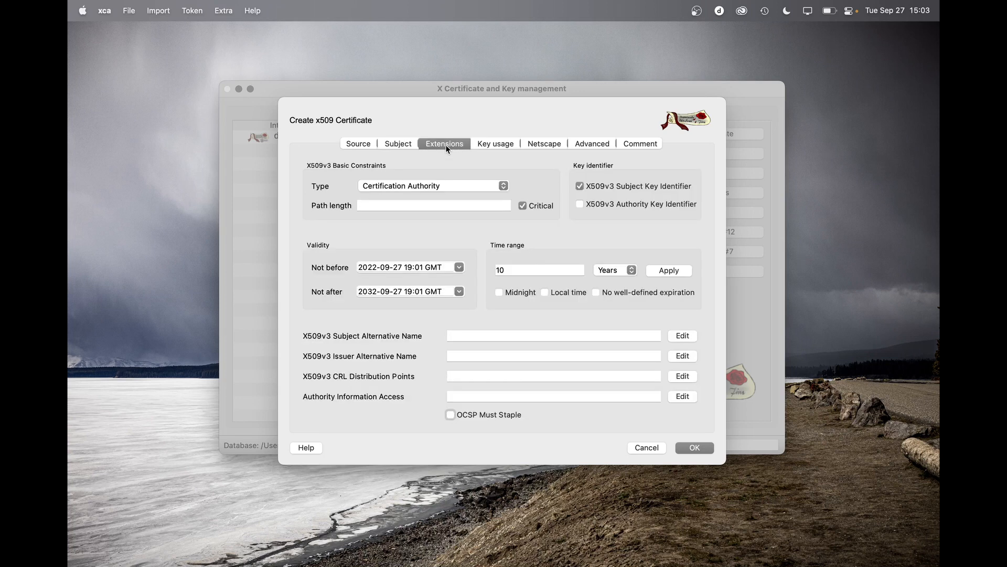
{"action": "left_click", "coordinate": [458, 268]}
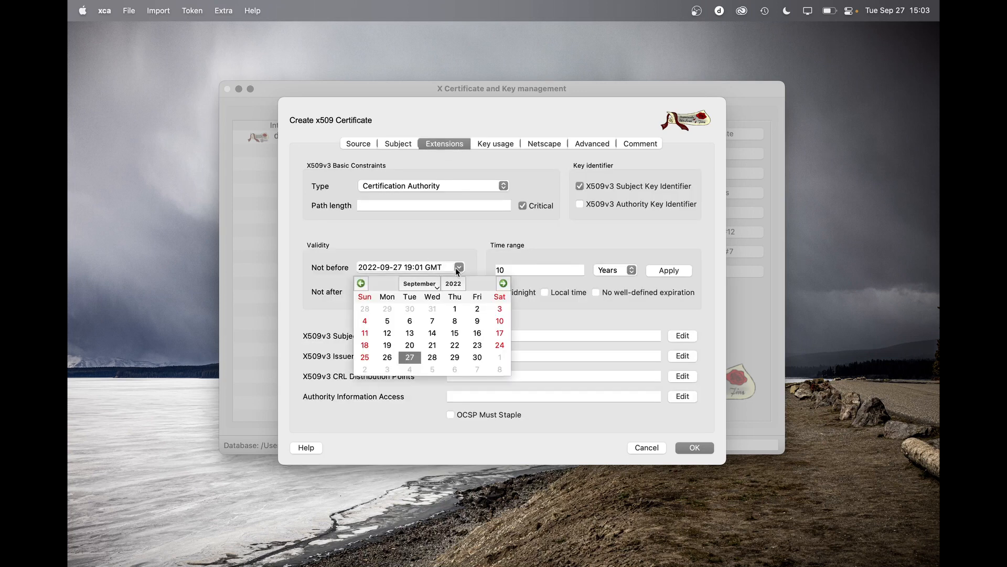
{"action": "left_click", "coordinate": [391, 358]}
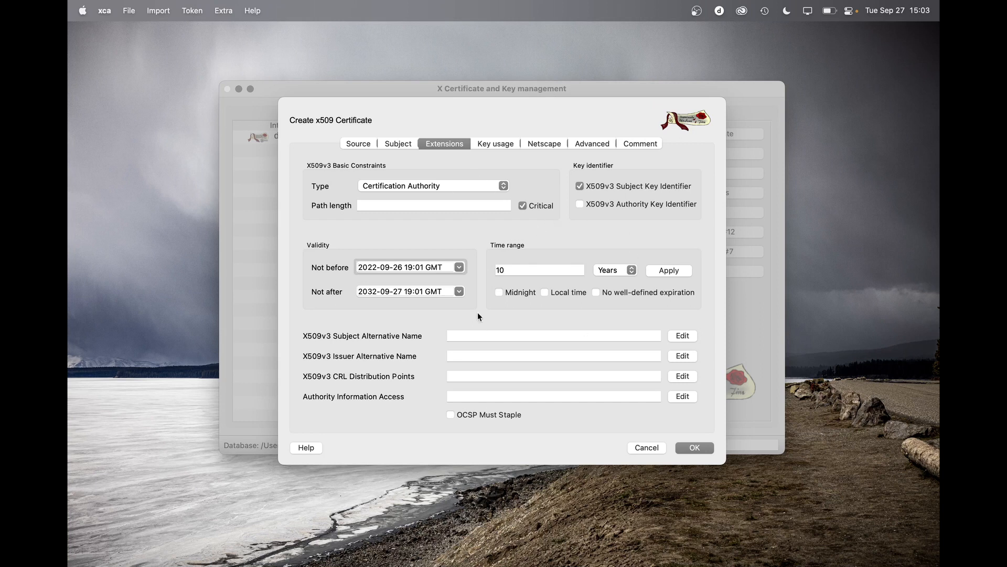
- Review the key usage settings of the CA certificate and create it
{"action": "left_click", "coordinate": [497, 144]}
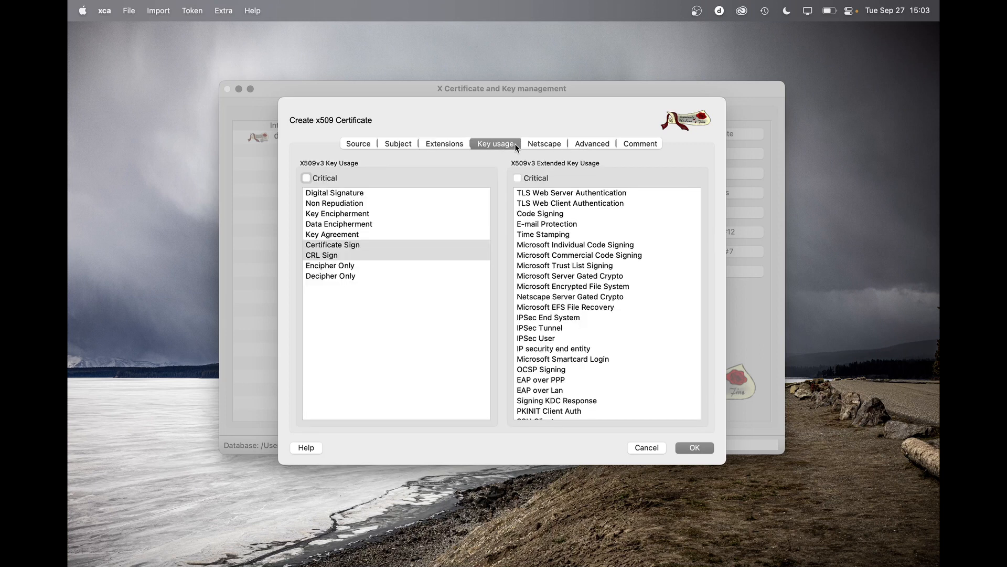
{"action": "left_click", "coordinate": [454, 143]}
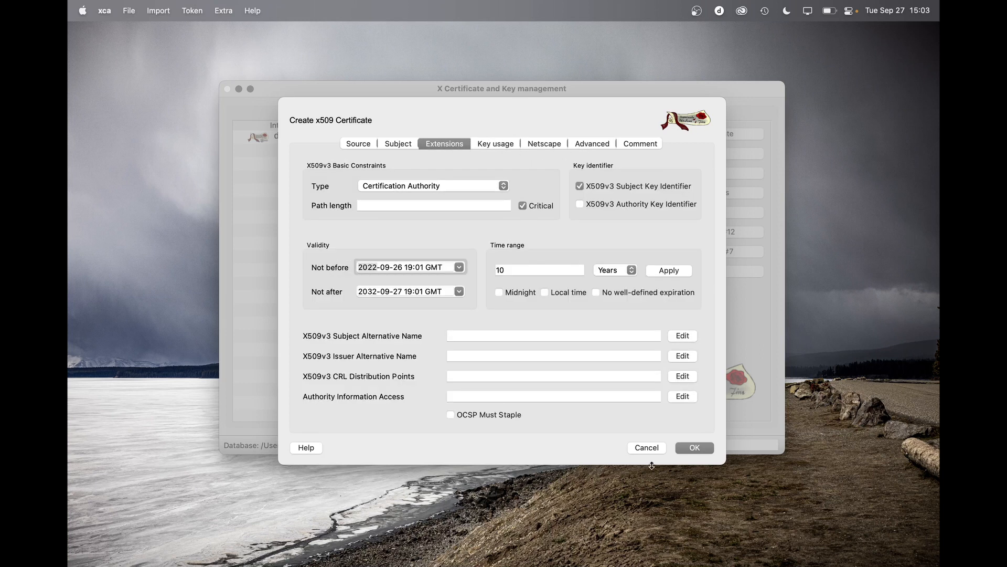
{"action": "left_click", "coordinate": [702, 449]}
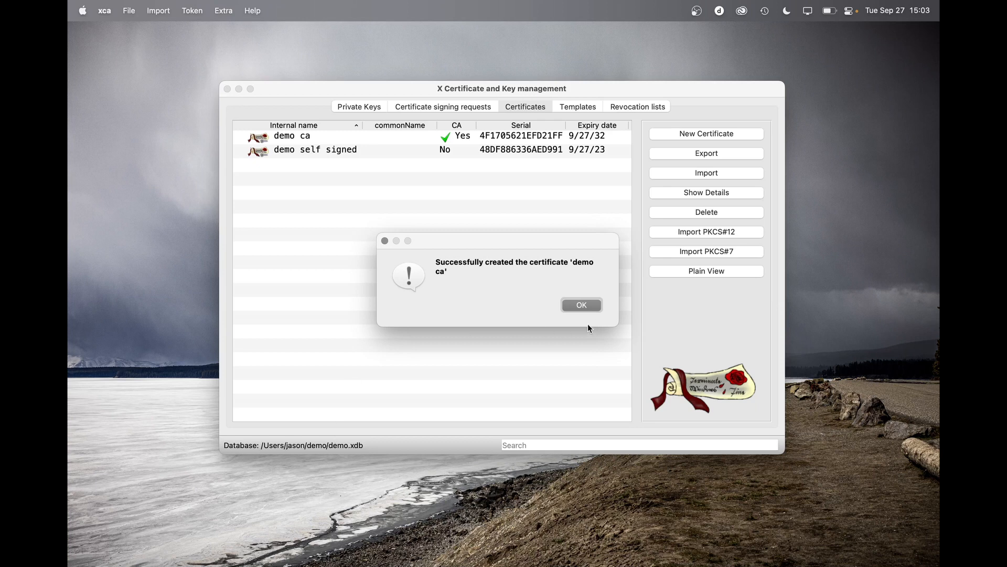
{"action": "left_click", "coordinate": [588, 307]}
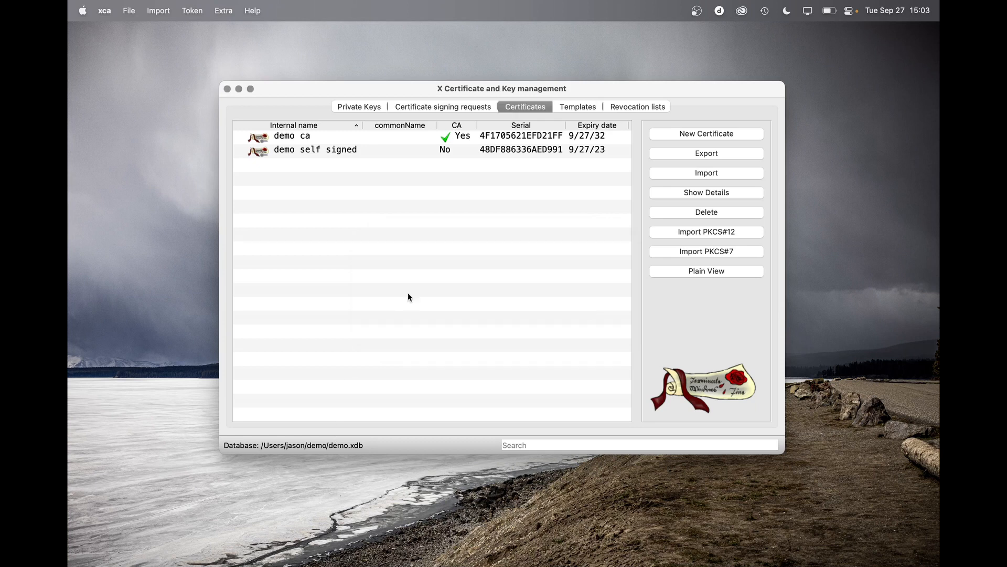
{"action": "left_click", "coordinate": [275, 135]}
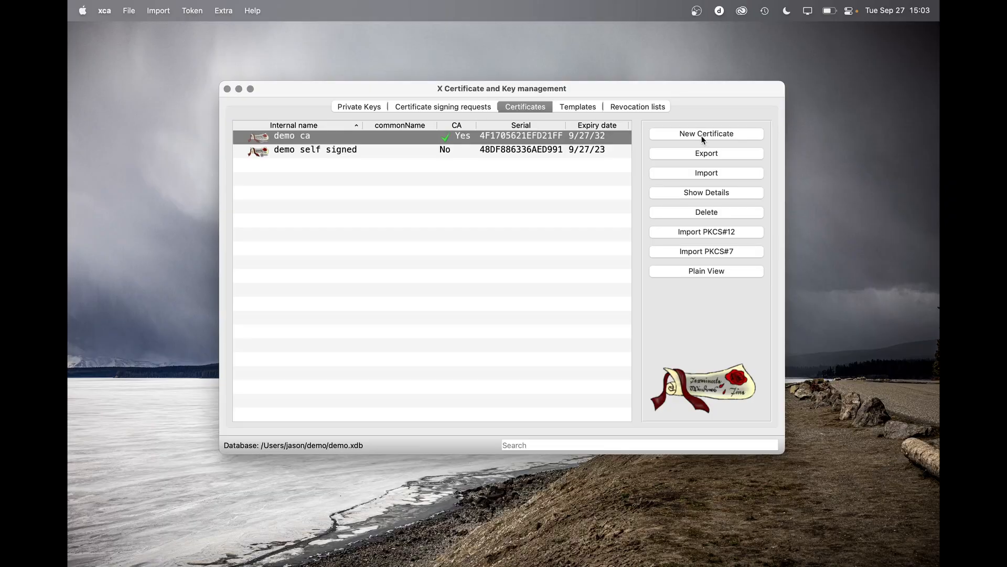
{"action": "left_click", "coordinate": [702, 135]}
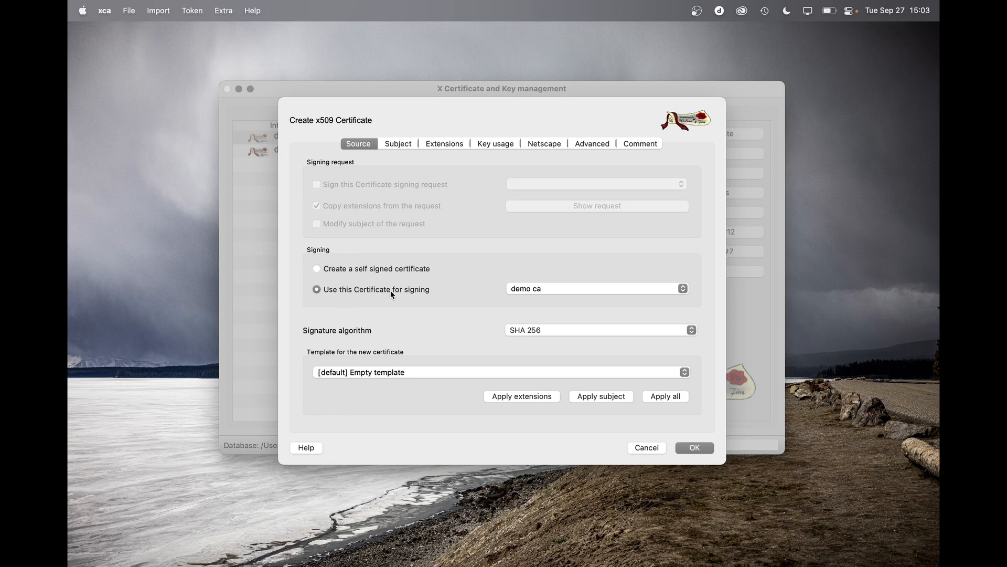
{"action": "left_click", "coordinate": [530, 290]}
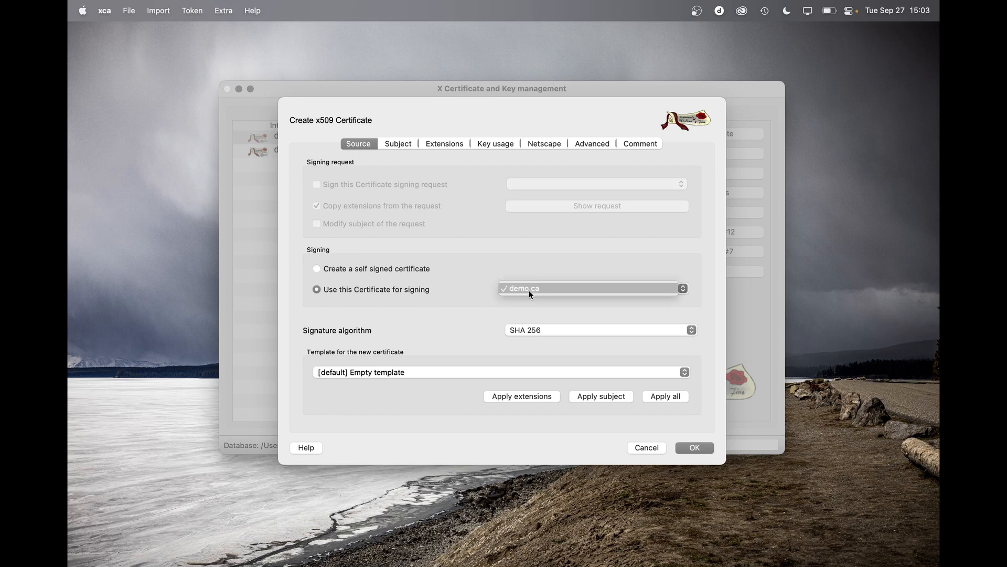
{"action": "left_click", "coordinate": [529, 291]}
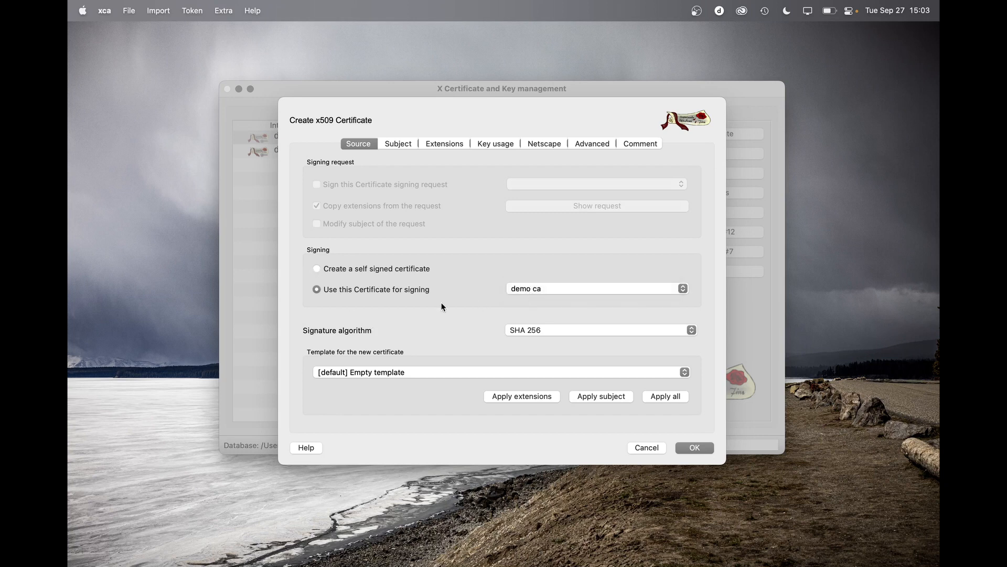
{"action": "left_click", "coordinate": [648, 447]}
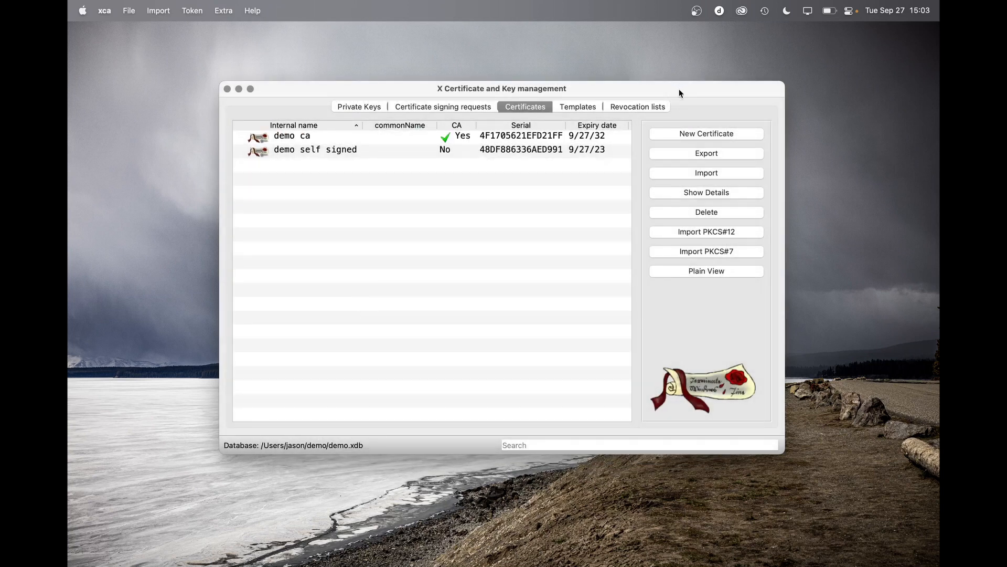
- Start a new certificate signed by demo ca and apply all settings of the default TLS_server template
{"action": "left_click", "coordinate": [691, 132]}
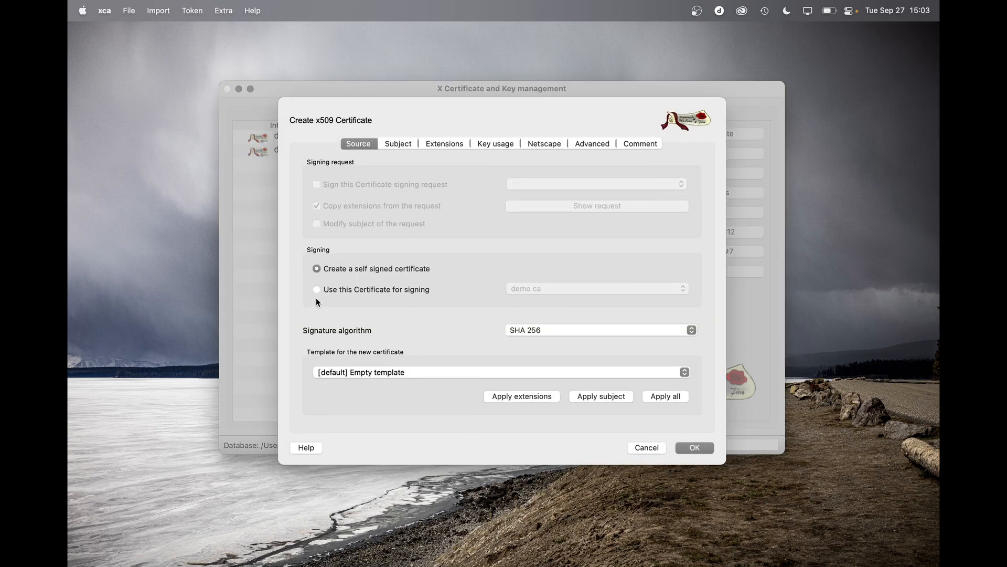
{"action": "left_click", "coordinate": [317, 289]}
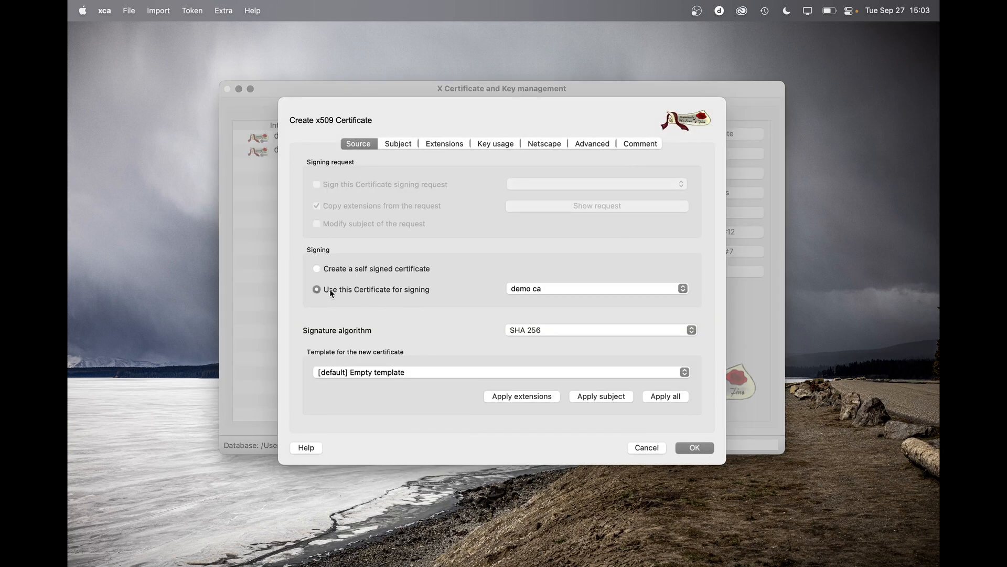
{"action": "left_click", "coordinate": [597, 284]}
{"action": "left_click", "coordinate": [561, 290]}
{"action": "left_click", "coordinate": [439, 370]}
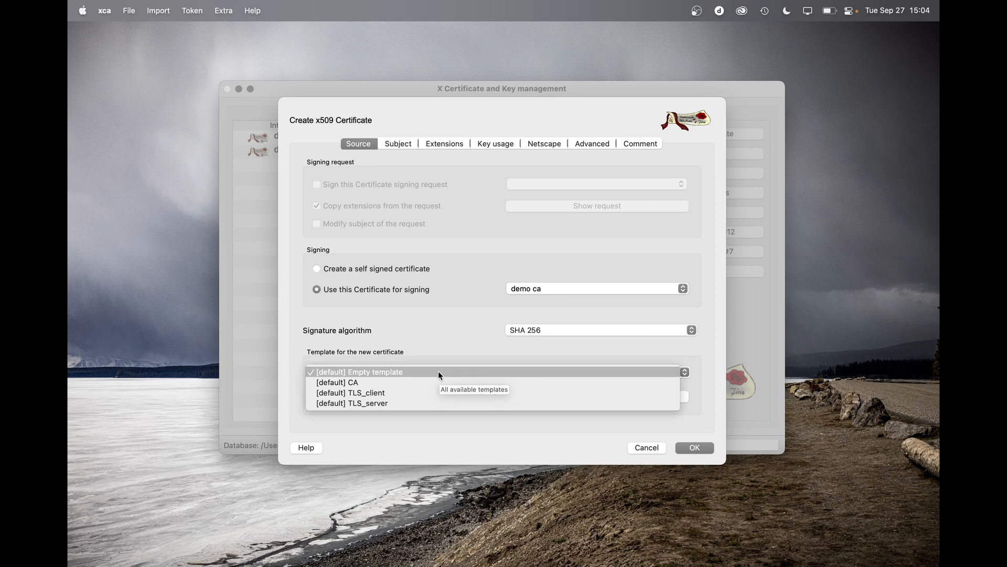
{"action": "left_click", "coordinate": [403, 402]}
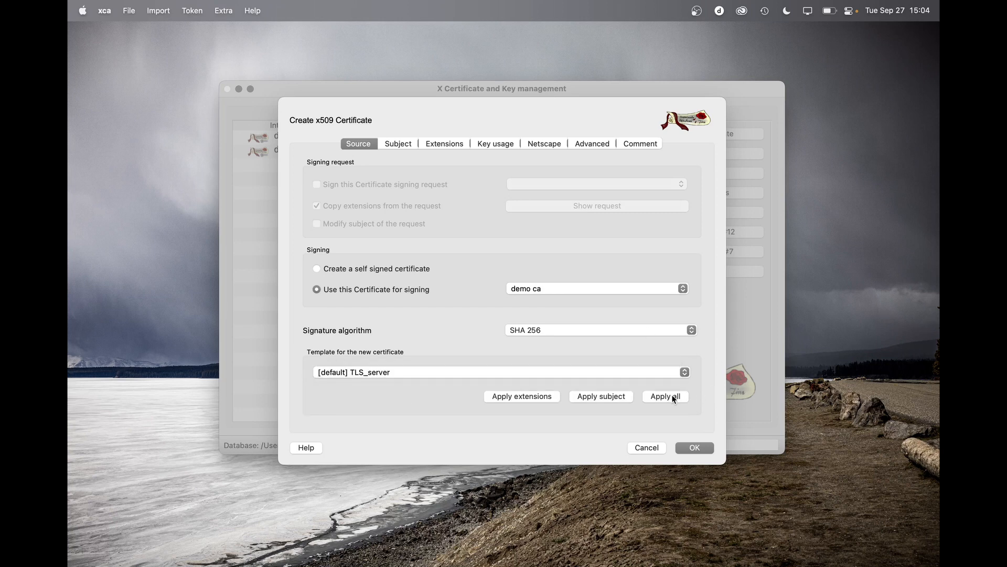
- Give the certificate the internal name "ftps server" and generate a 4096 bit RSA private key named "ftps server" for it
{"action": "left_click", "coordinate": [401, 144]}
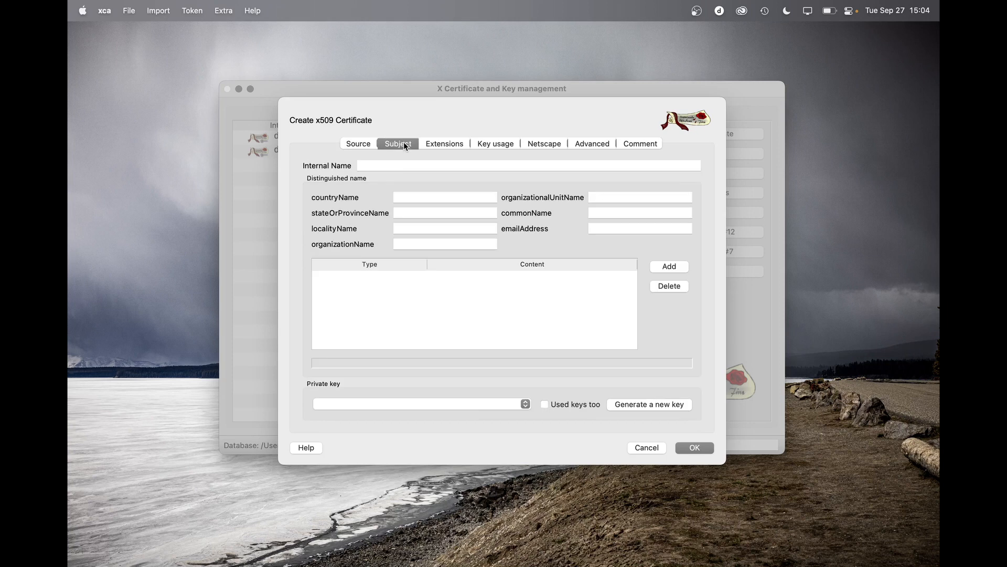
{"action": "left_click", "coordinate": [396, 166]}
{"action": "type", "text": "ftps server"}
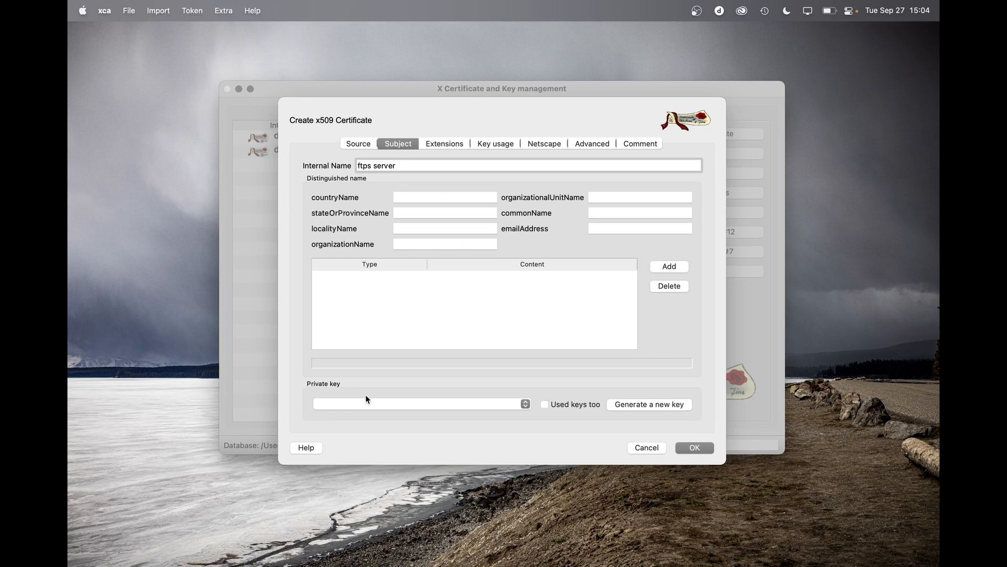
{"action": "left_click", "coordinate": [656, 404]}
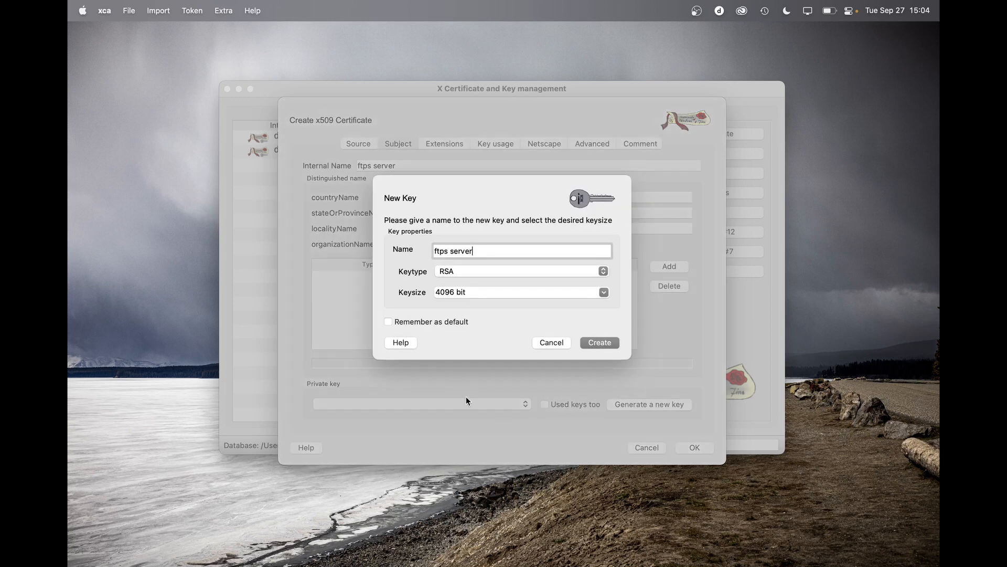
{"action": "left_click", "coordinate": [599, 348]}
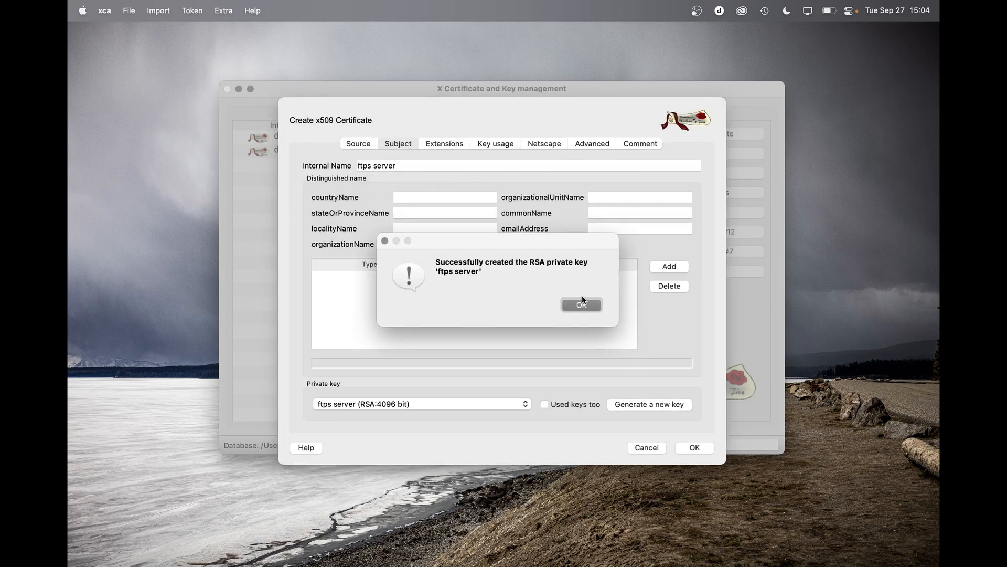
{"action": "left_click", "coordinate": [582, 304]}
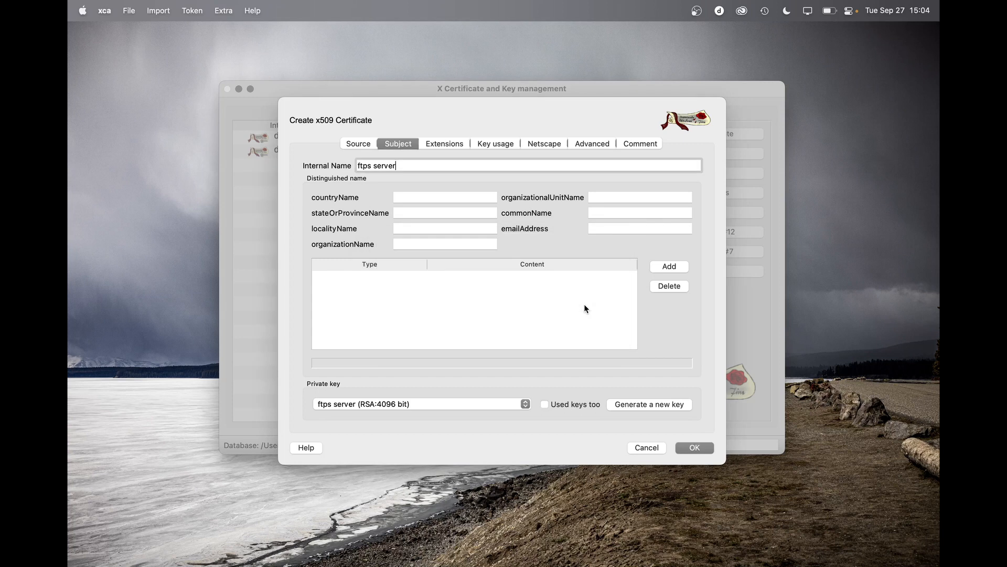
- Set the ftps server certificate's Not before date to 2022-09-26
{"action": "left_click", "coordinate": [451, 147]}
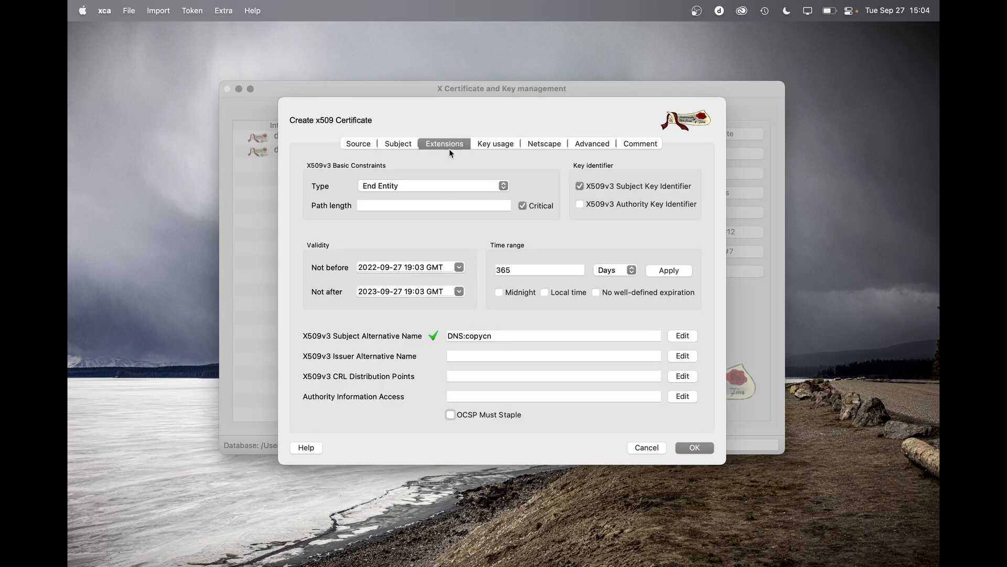
{"action": "left_click", "coordinate": [459, 267]}
{"action": "left_click", "coordinate": [389, 355]}
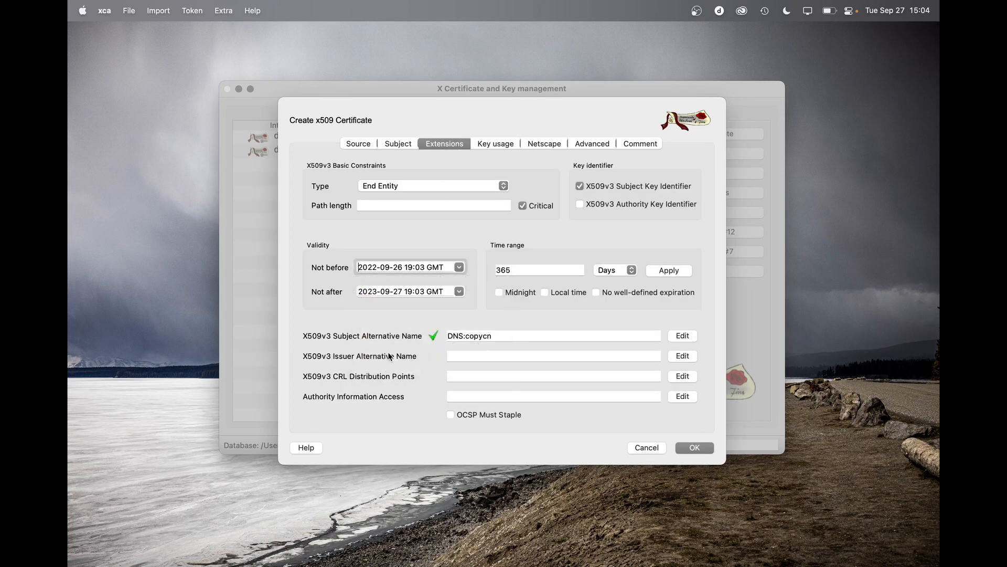
- Clear the ftps server certificate's X509v3 Subject Alternative Name and create the certificate
{"action": "left_click", "coordinate": [496, 339]}
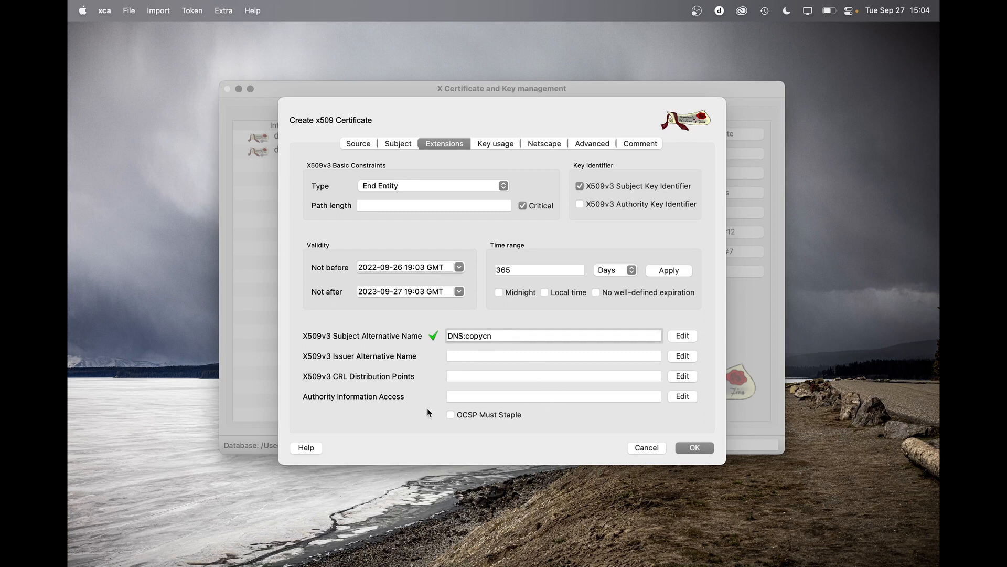
{"action": "key", "text": "BackSpace"}
{"action": "key", "text": "BackSpace"}
{"action": "key", "text": "BackSpace"}
{"action": "key", "text": "BackSpace"}
{"action": "key", "text": "BackSpace"}
{"action": "key", "text": "BackSpace"}
{"action": "key", "text": "BackSpace"}
{"action": "key", "text": "BackSpace"}
{"action": "key", "text": "BackSpace"}
{"action": "key", "text": "BackSpace"}
{"action": "left_click", "coordinate": [701, 447]}
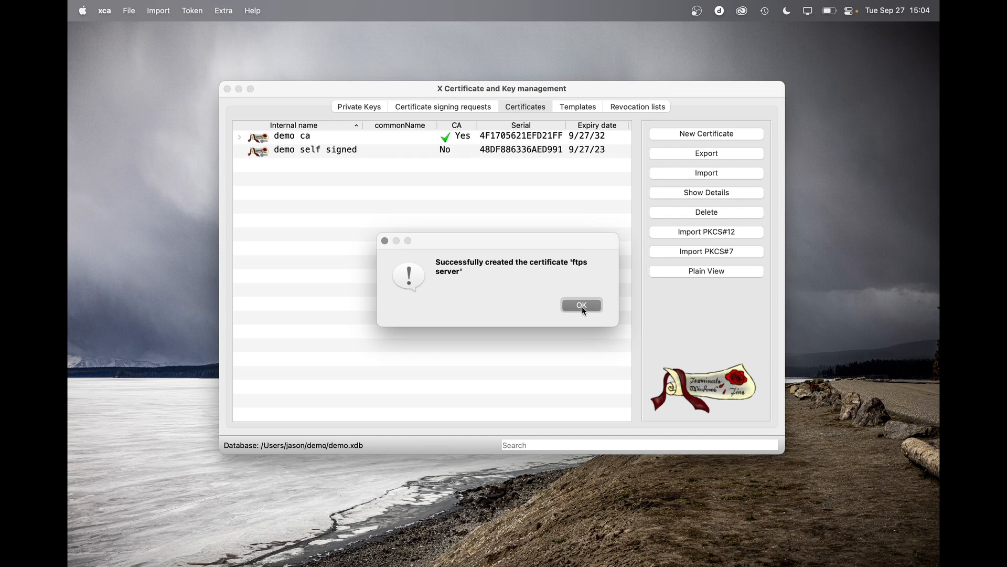
{"action": "left_click", "coordinate": [581, 307]}
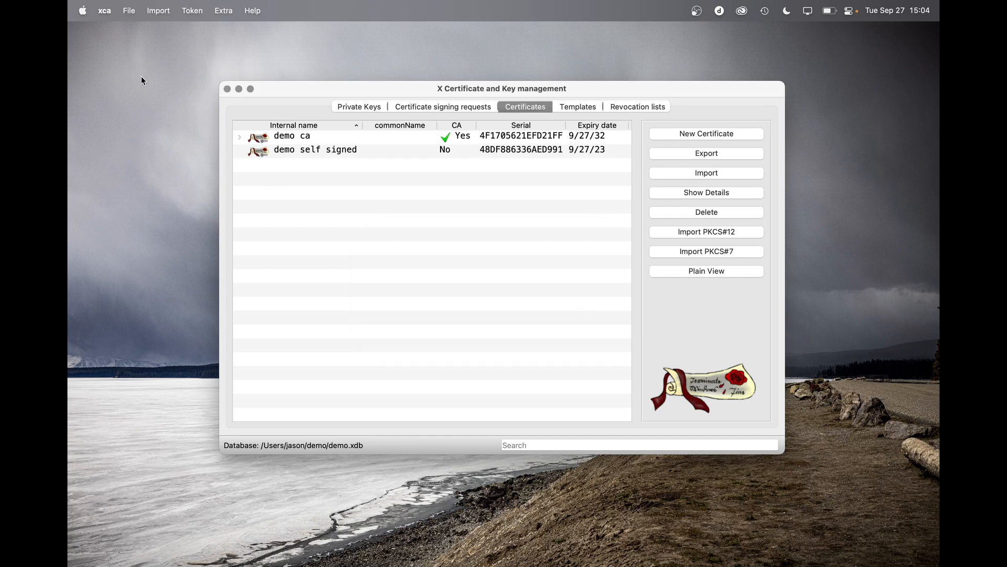
- Export the demo ca certificate in PEM (*.crt) format as root.crt in the demo folder
{"action": "left_click", "coordinate": [239, 137]}
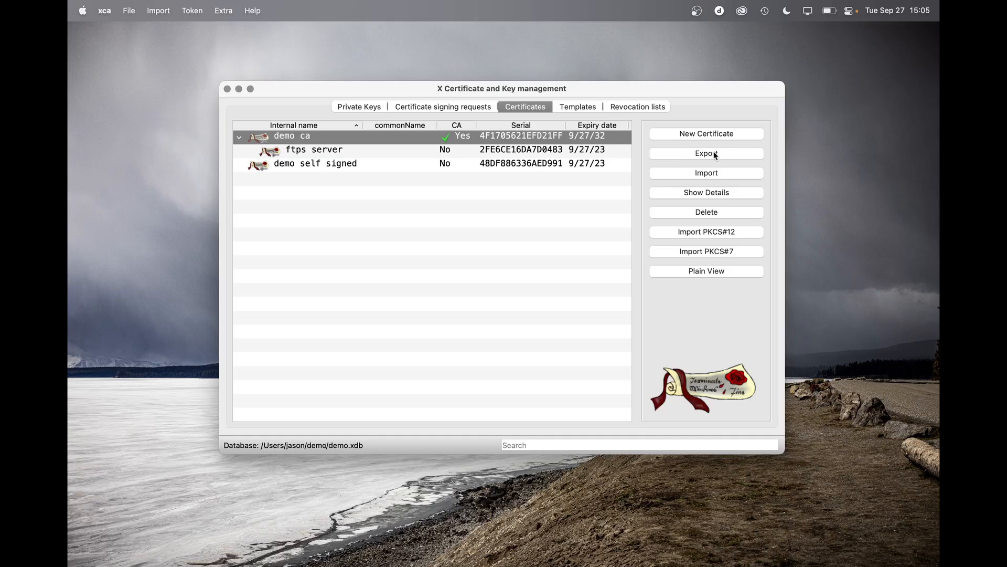
{"action": "left_click", "coordinate": [691, 153]}
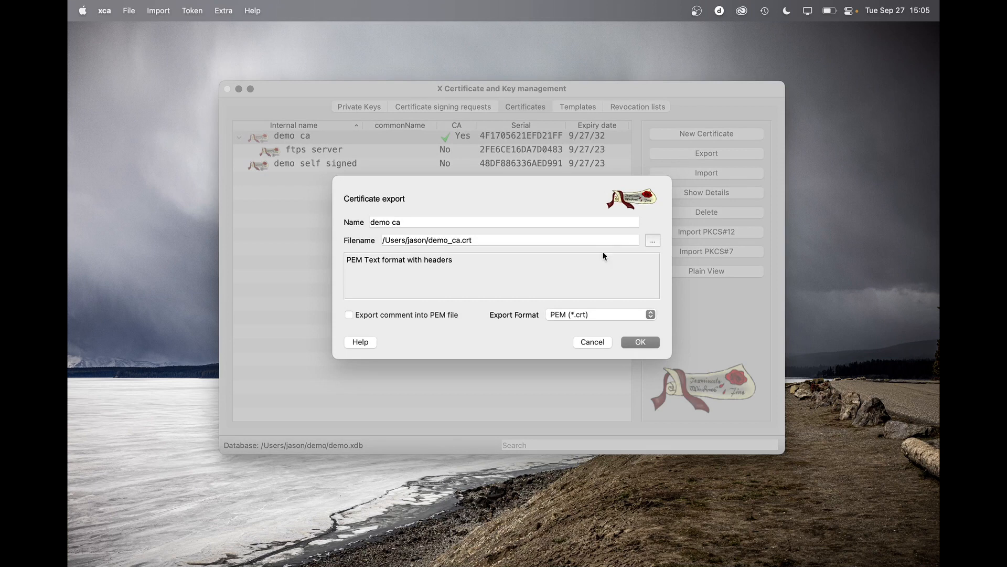
{"action": "left_click", "coordinate": [505, 242]}
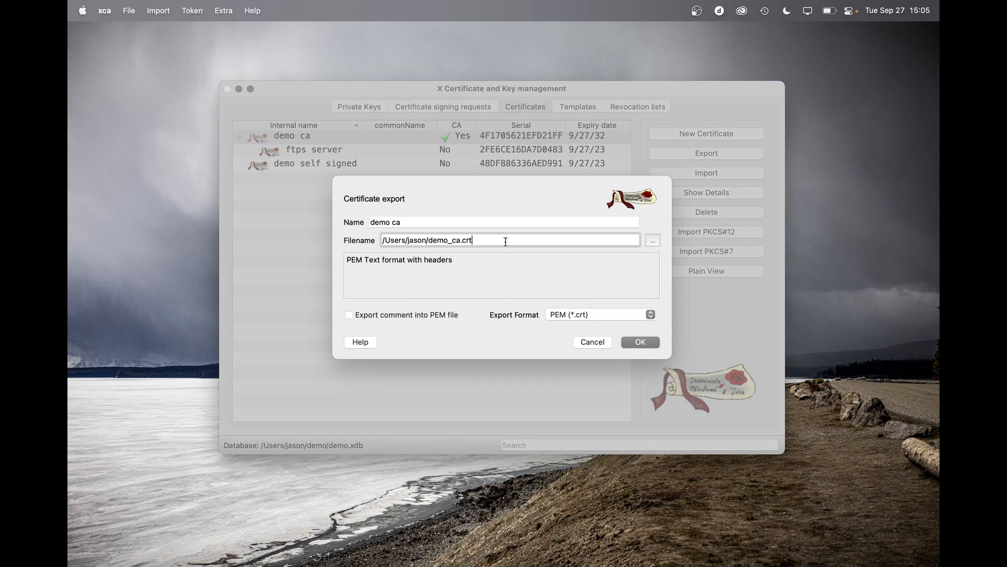
{"action": "left_click", "coordinate": [652, 239]}
{"action": "double_click", "coordinate": [386, 234]}
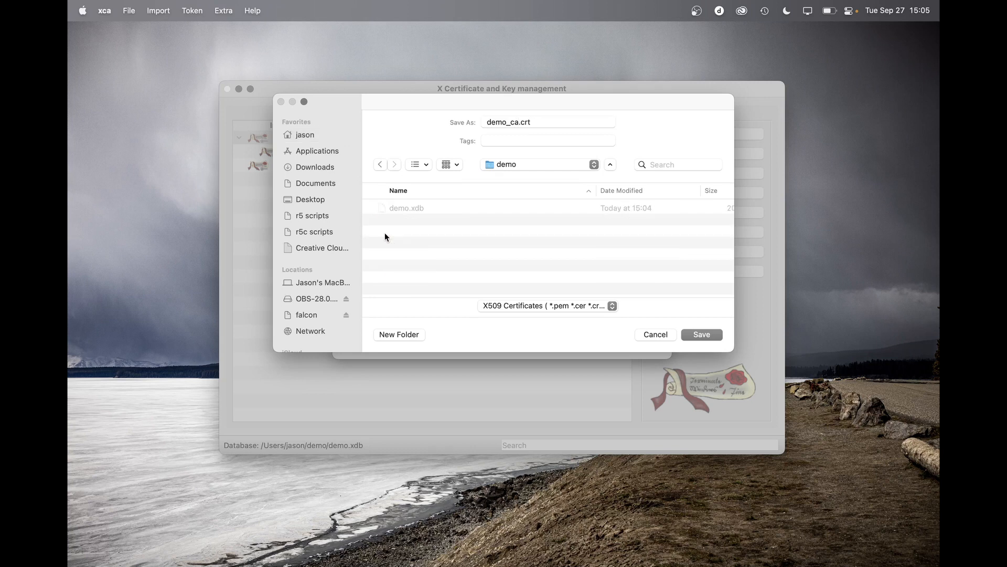
{"action": "triple_click", "coordinate": [538, 121]}
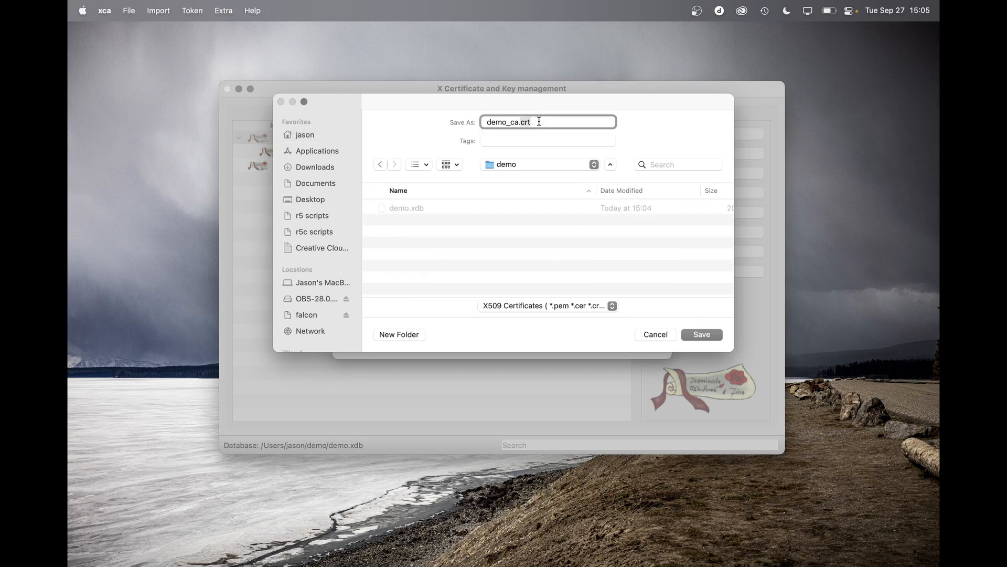
{"action": "type", "text": "root.crt"}
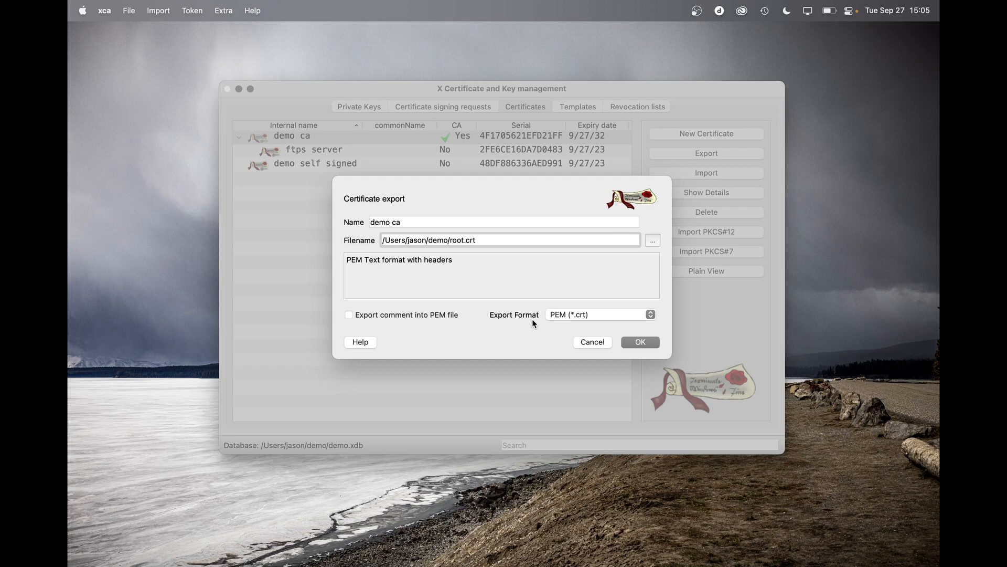
{"action": "left_click", "coordinate": [628, 316]}
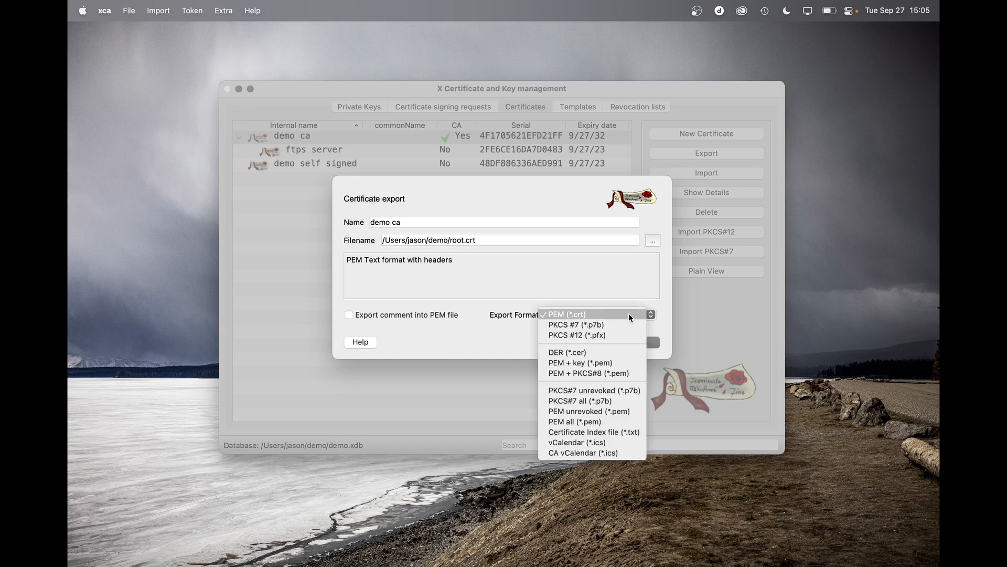
{"action": "left_click", "coordinate": [549, 314]}
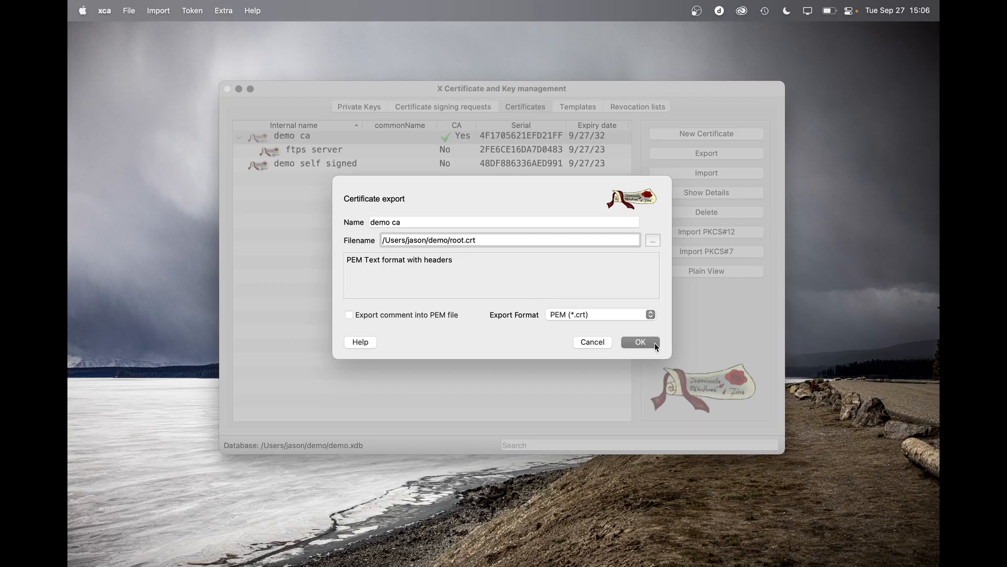
{"action": "left_click", "coordinate": [655, 345]}
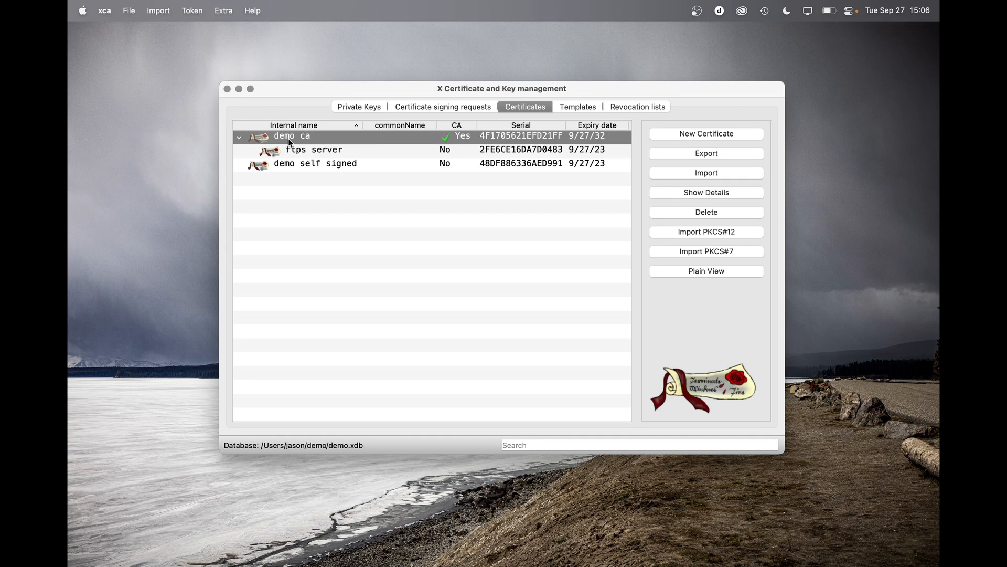
- Export the ftps server certificate under demo ca in PEM + key (*.pem) format as ftps_server.pem in the demo folder
{"action": "left_click", "coordinate": [312, 152]}
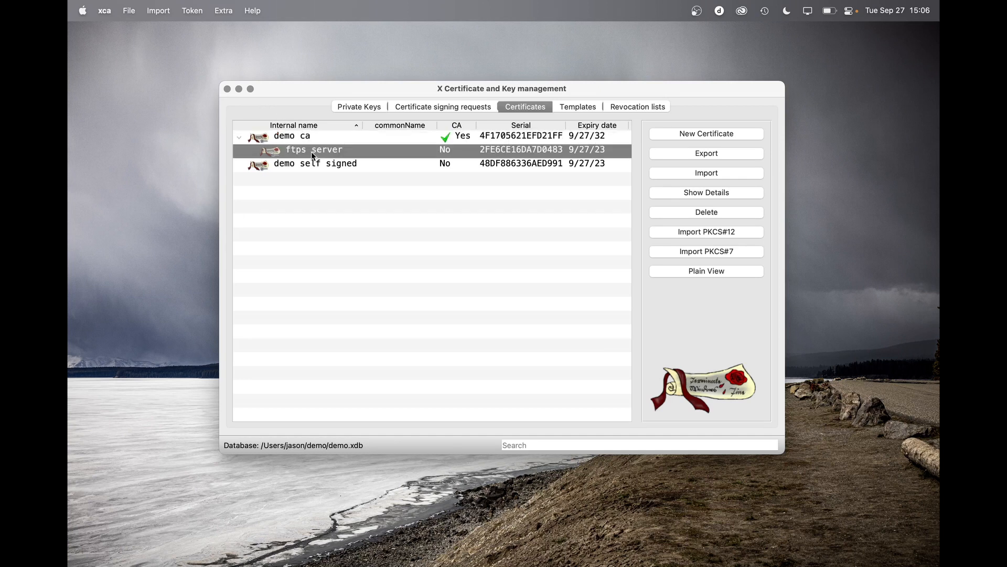
{"action": "left_click", "coordinate": [714, 153]}
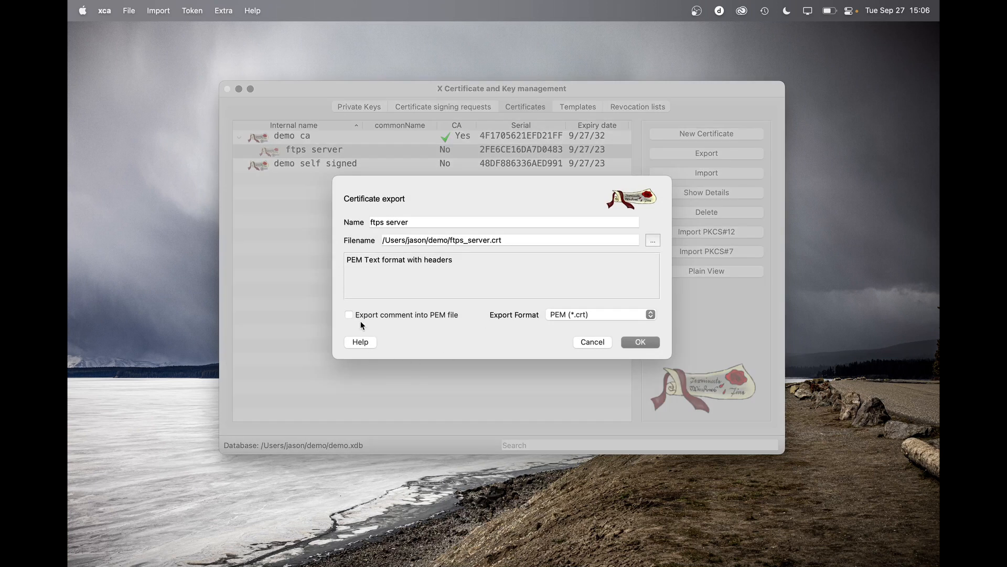
{"action": "left_click", "coordinate": [600, 317]}
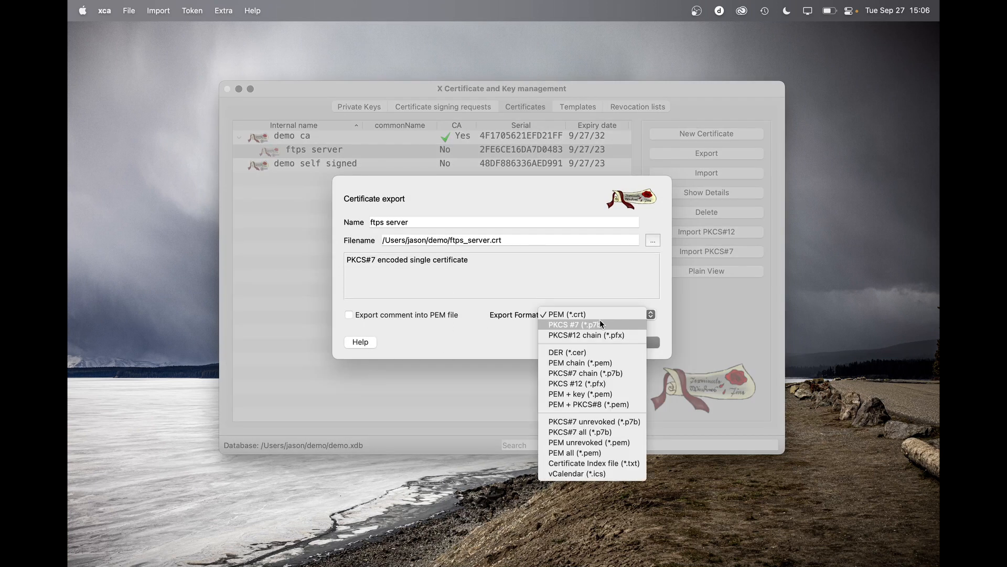
{"action": "left_click", "coordinate": [618, 395]}
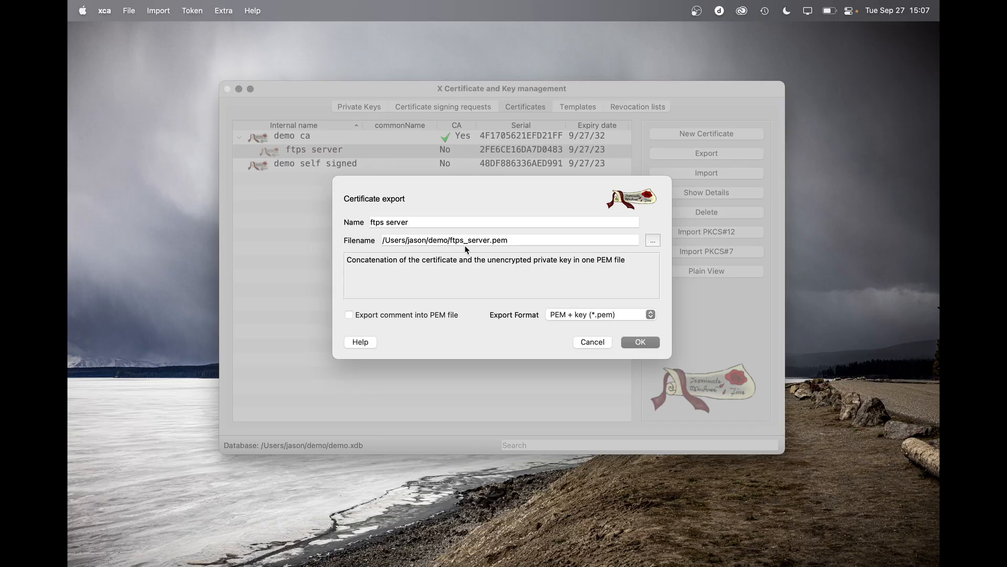
{"action": "left_click", "coordinate": [641, 342]}
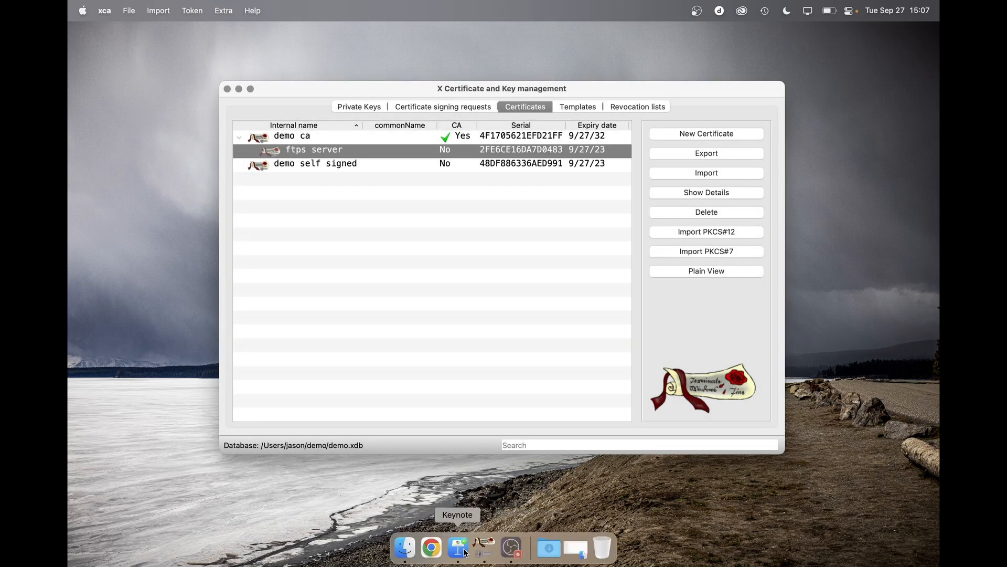
- Switch to the demo folder in Finder and examine the XCA database and the exported certificate files
{"action": "left_click", "coordinate": [576, 558]}
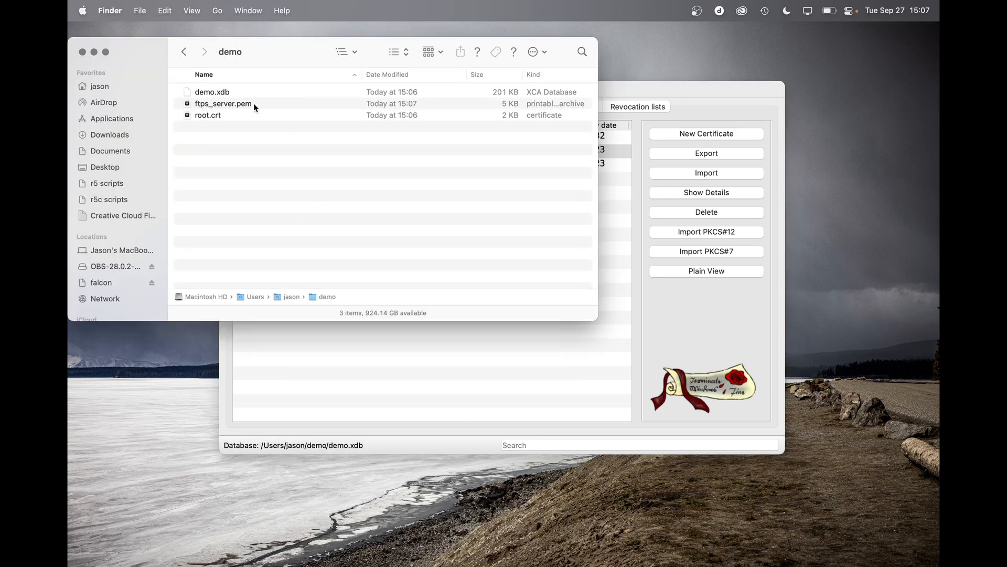
{"action": "left_click", "coordinate": [226, 95]}
{"action": "left_click", "coordinate": [259, 177]}
{"action": "left_click", "coordinate": [250, 103]}
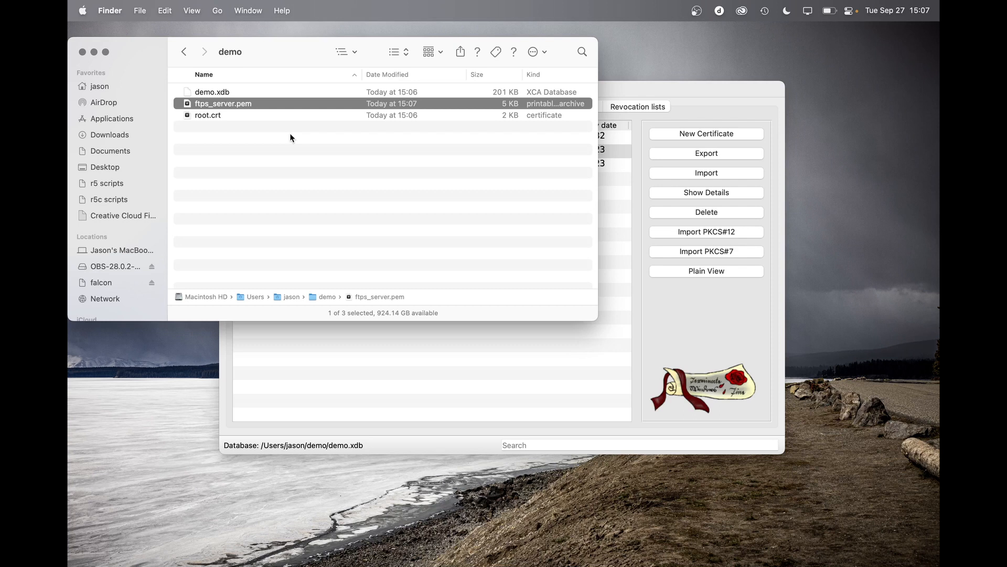
{"action": "left_click", "coordinate": [368, 174]}
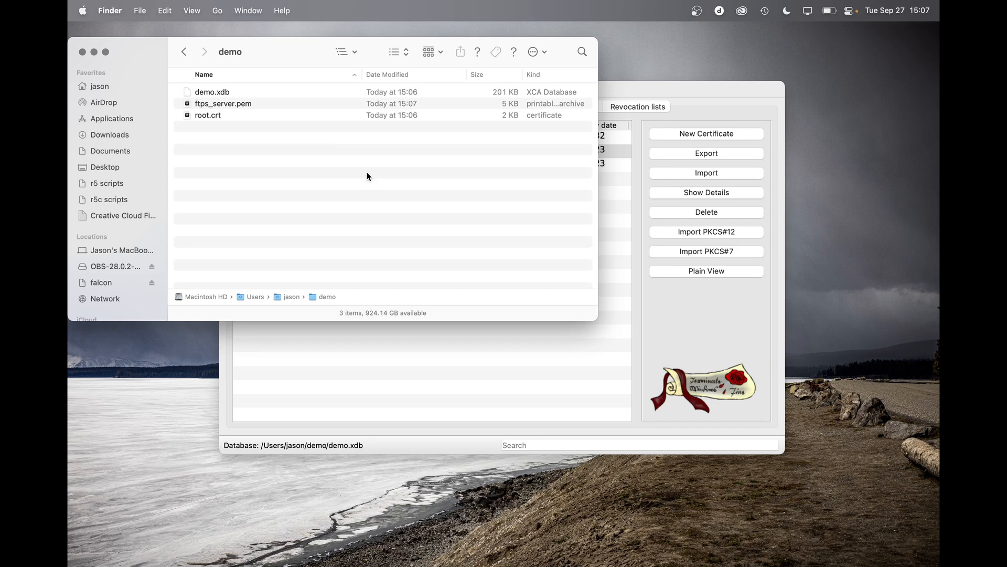